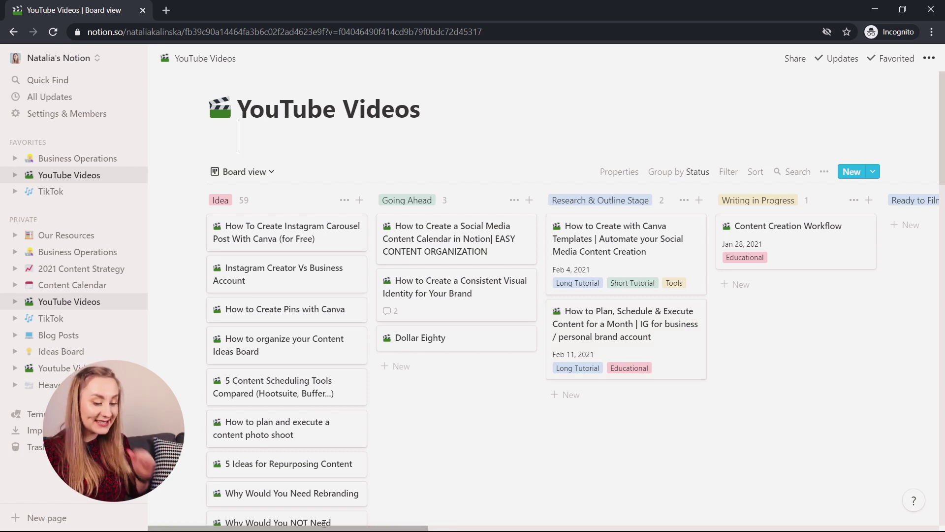
left_click_drag(325, 526, 601, 527)
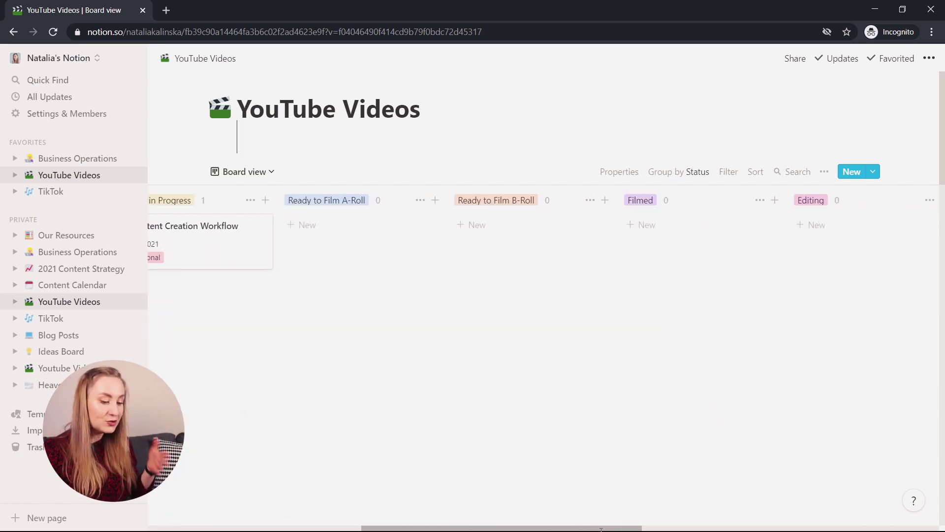
mouse_move(602, 527)
left_mouse_down()
mouse_move(774, 527)
mouse_move(361, 527)
left_mouse_up()
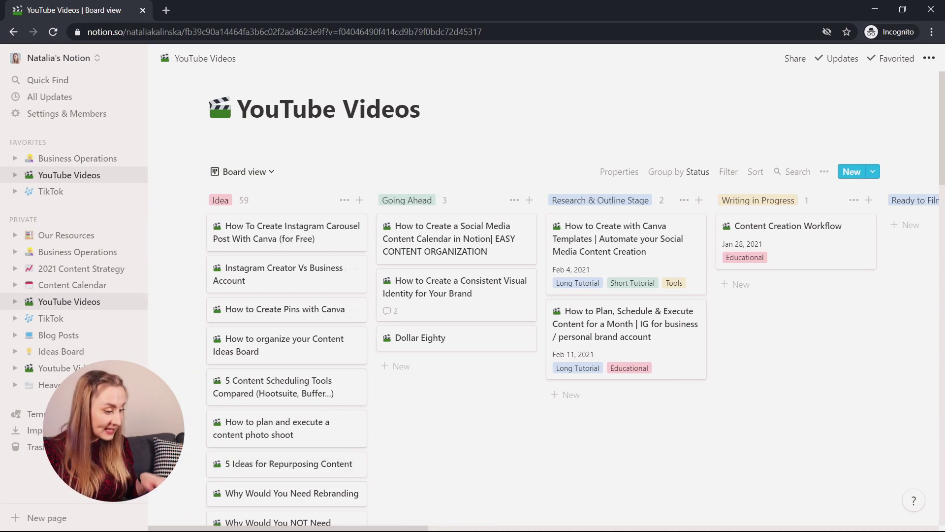
mouse_move(456, 338)
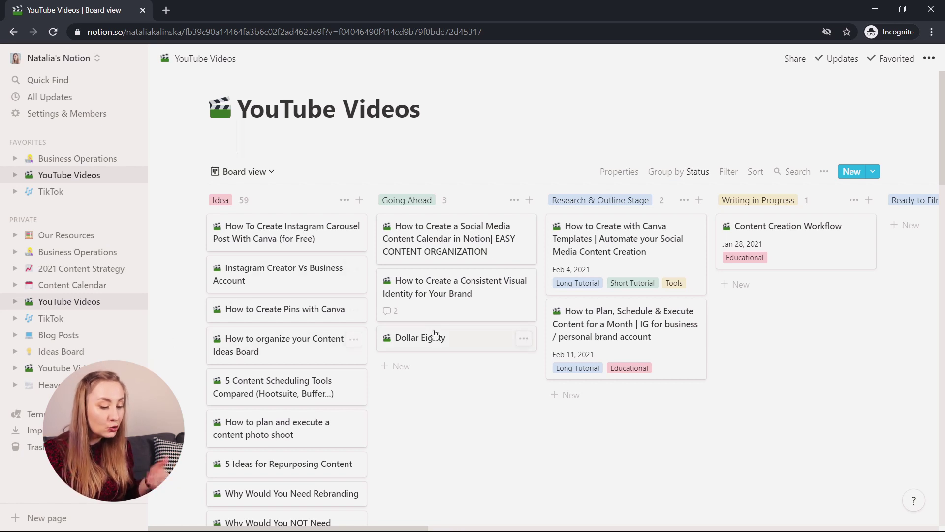
Step: Create a new untitled card on the board from the New Video Template
left_click(872, 171)
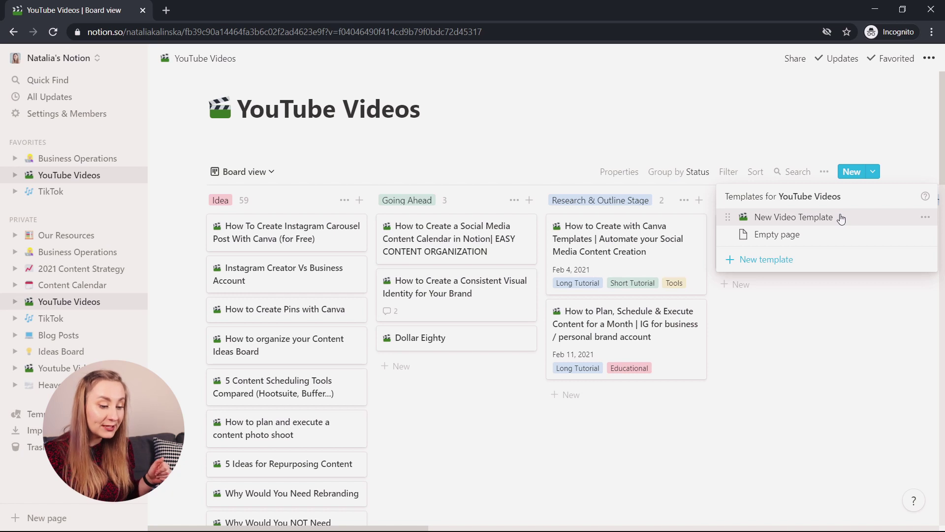
left_click(842, 219)
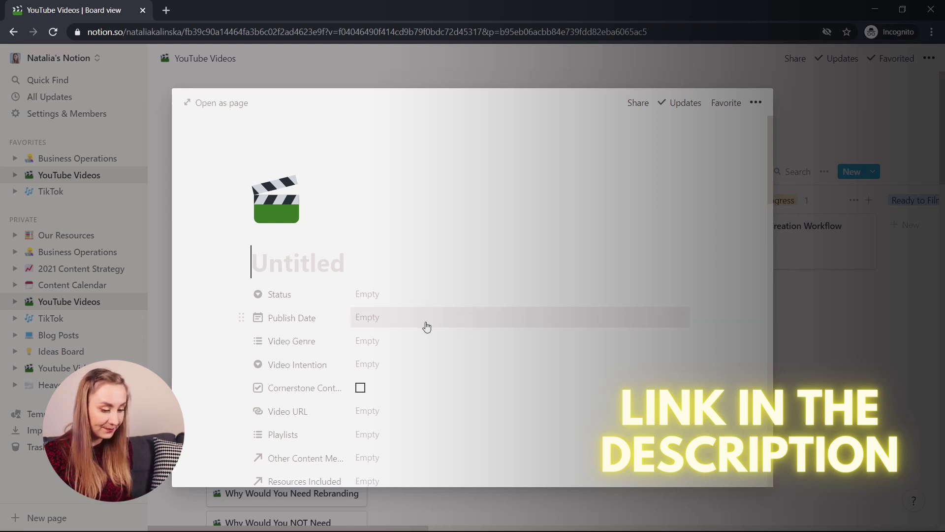
key("Escape")
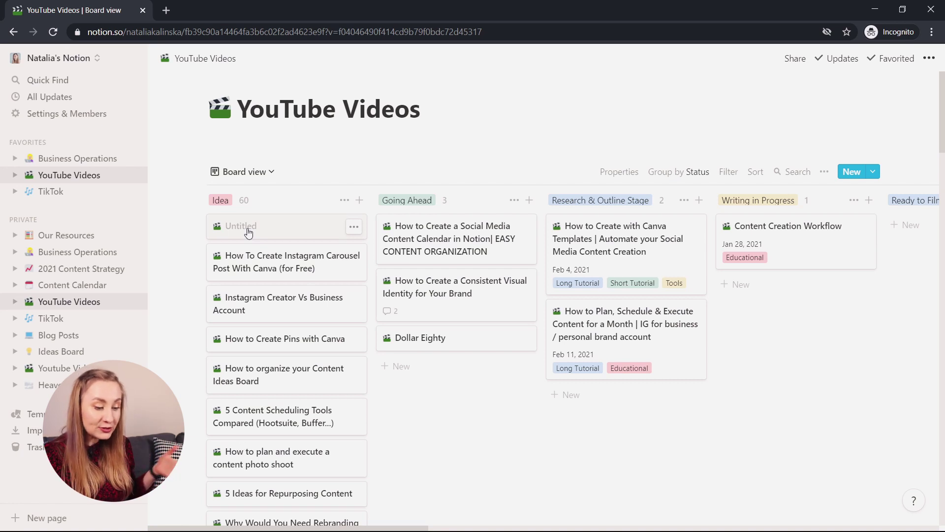
Step: Drag the Untitled card via Going Ahead into Research & Outline Stage and open it
left_click_drag(248, 231, 443, 223)
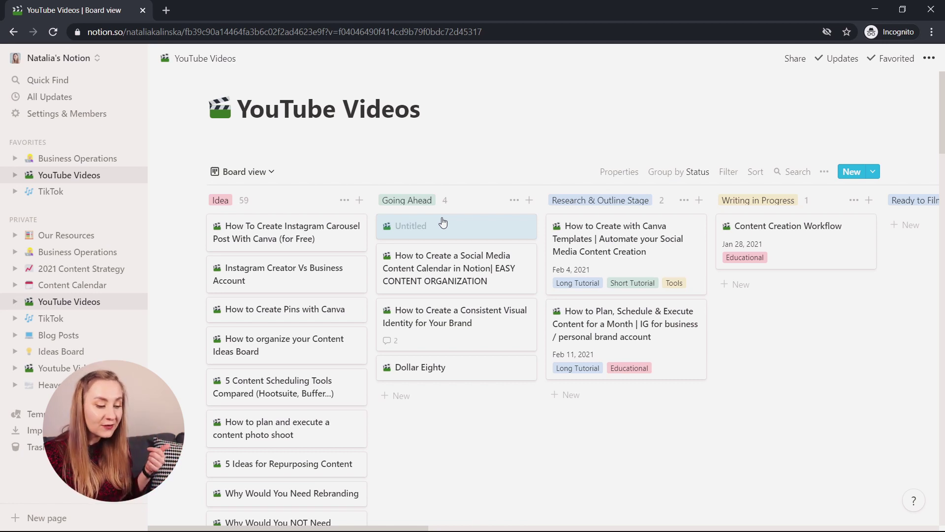
left_click_drag(444, 223, 604, 225)
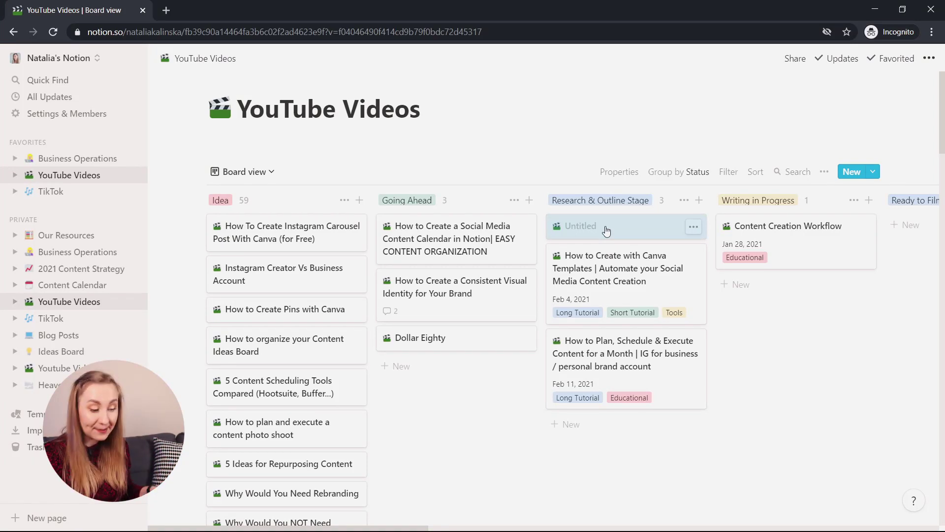
left_click(605, 230)
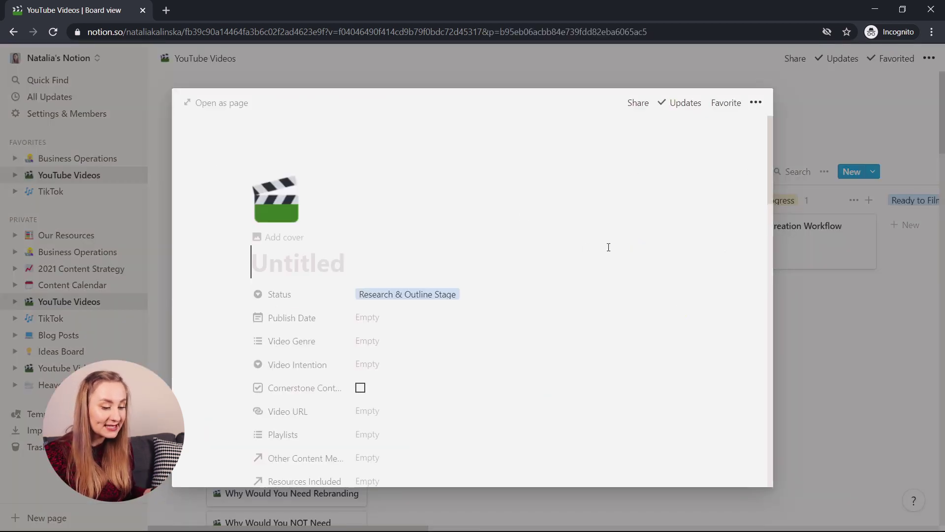
type("Ho")
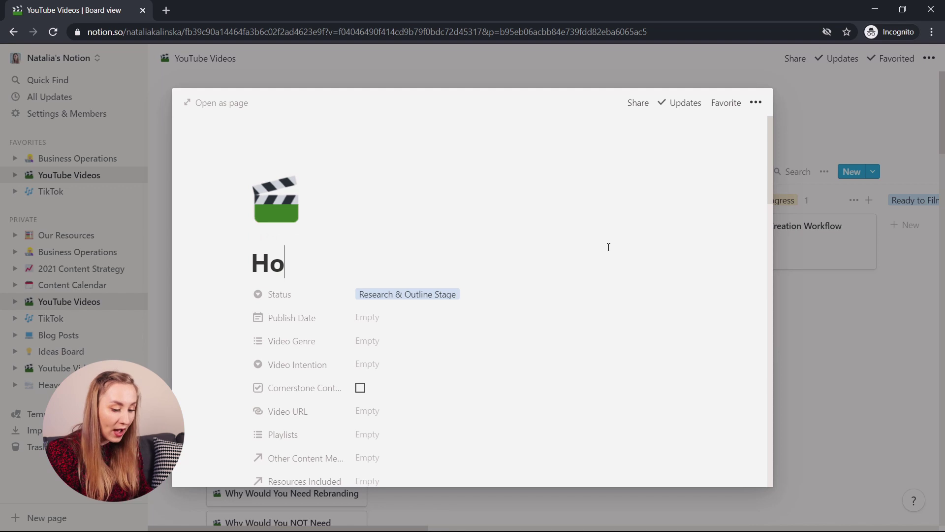
type("w I an")
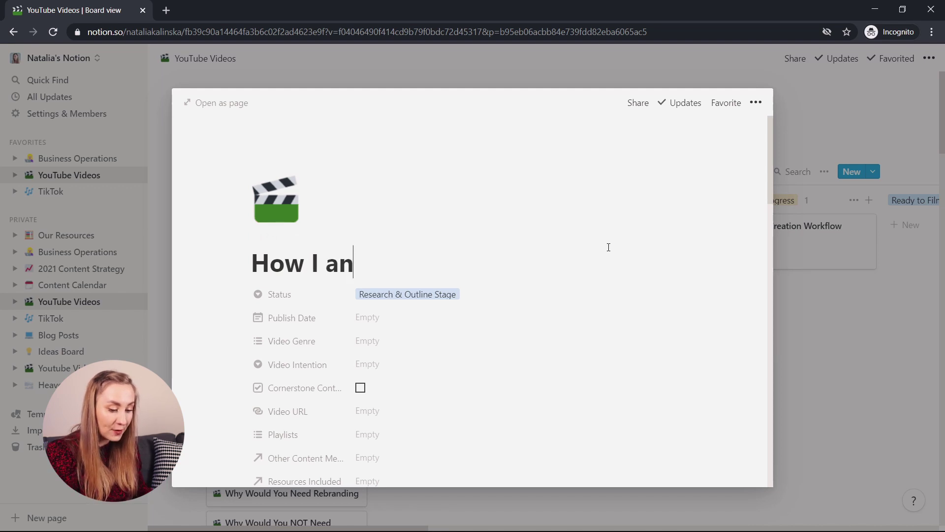
type("dham")
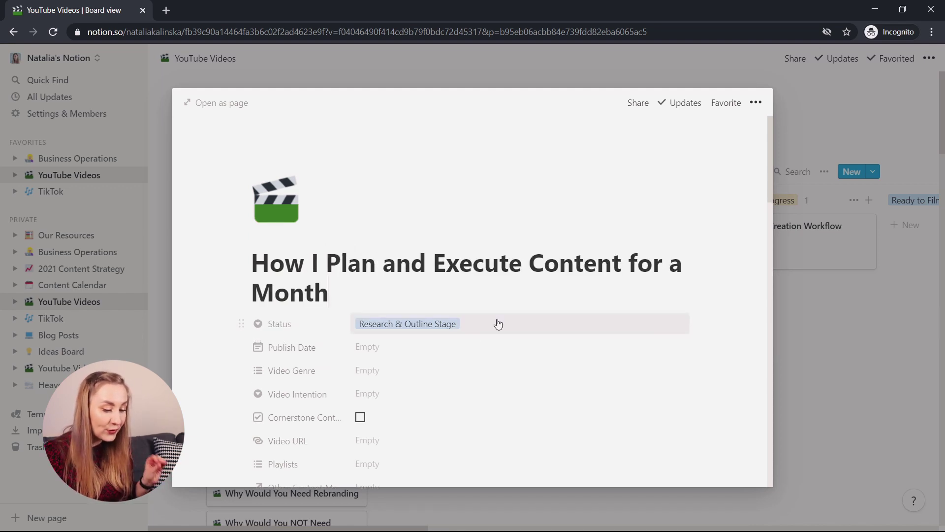
scroll(588, 296, "down", 1)
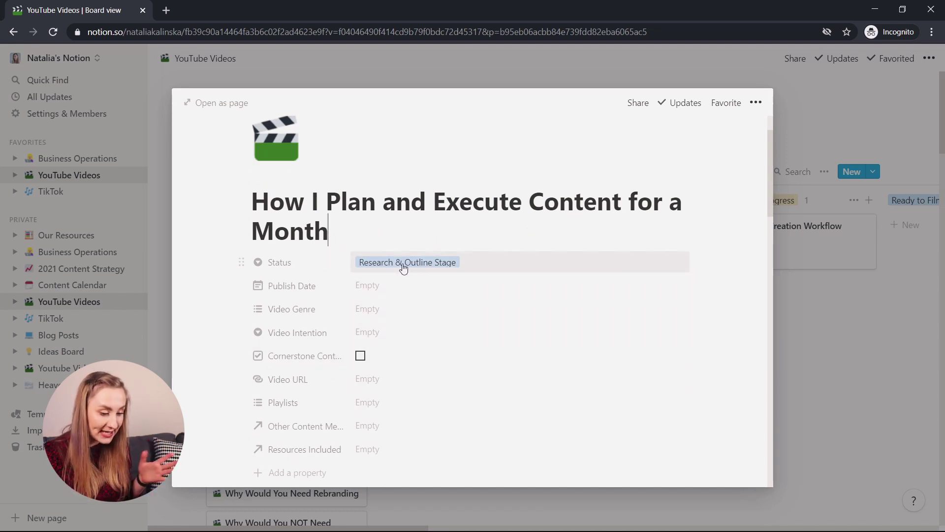
scroll(402, 267, "down", 1)
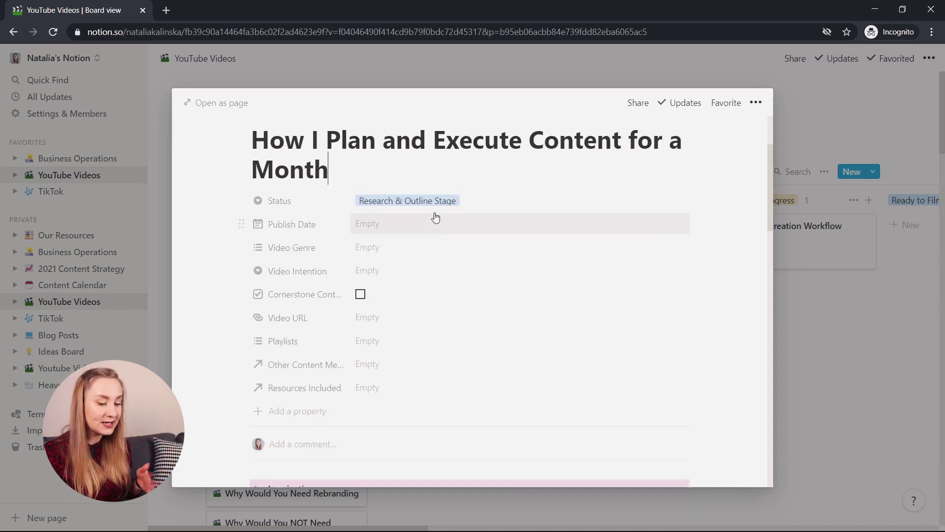
Step: Open the Publish Date field to set it to Feb 4, 2021
left_click(386, 226)
Step: Set publish date Feb 4, 2021, genre Tips & Tricks, and intention Discoverable
left_click(454, 366)
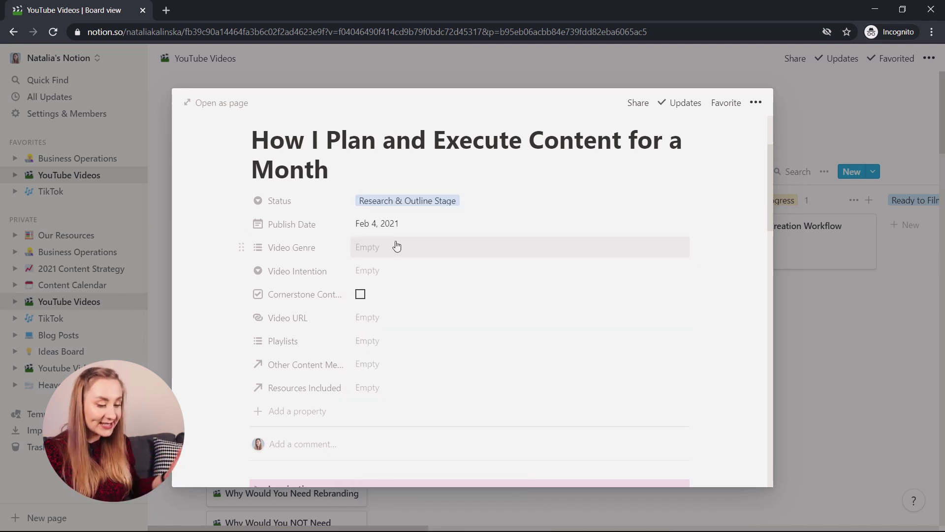
left_click(396, 246)
left_click(398, 305)
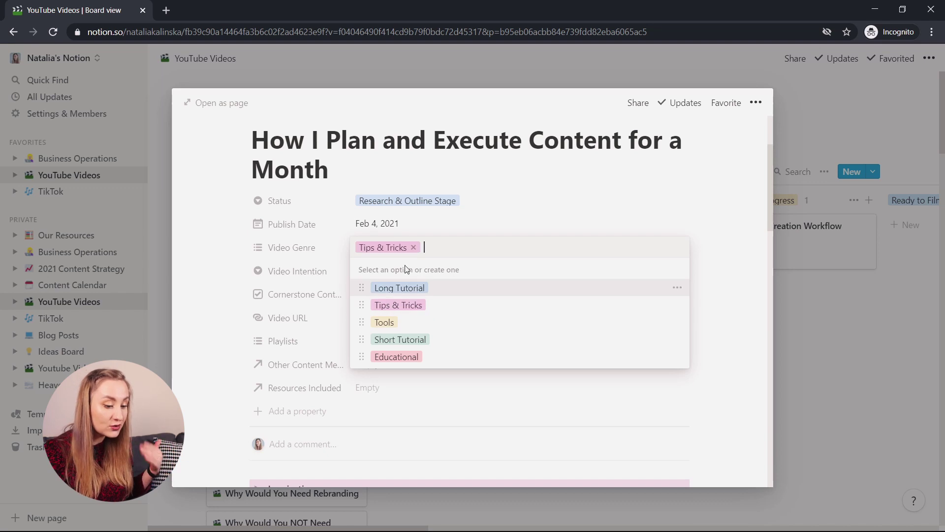
left_click(522, 208)
left_click(391, 271)
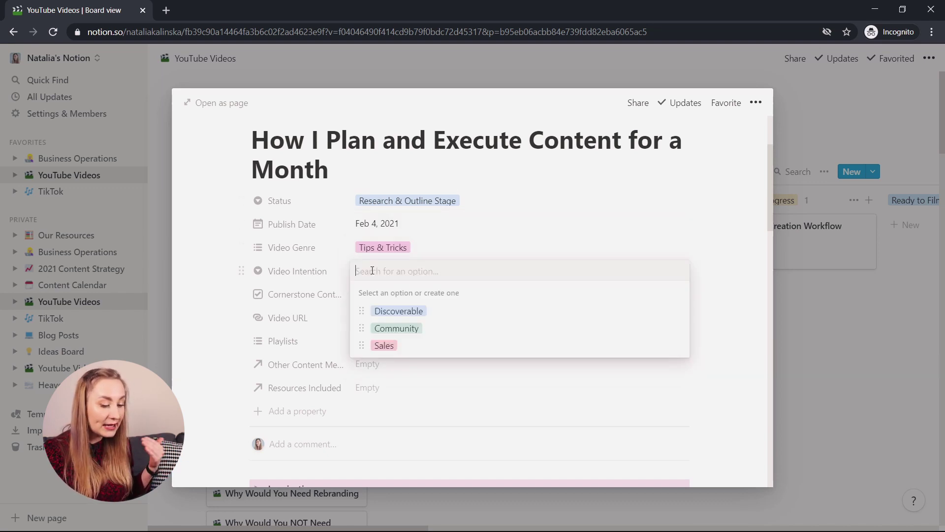
left_click(422, 311)
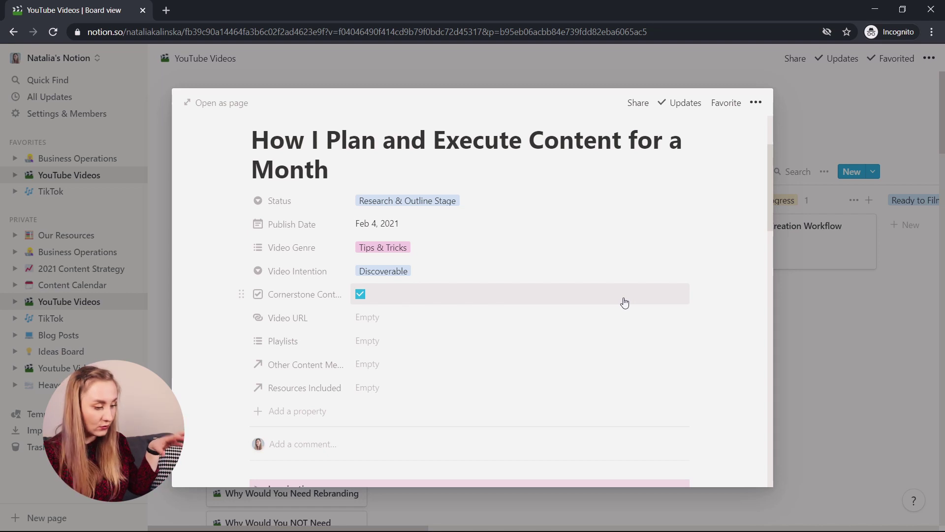
left_click(384, 370)
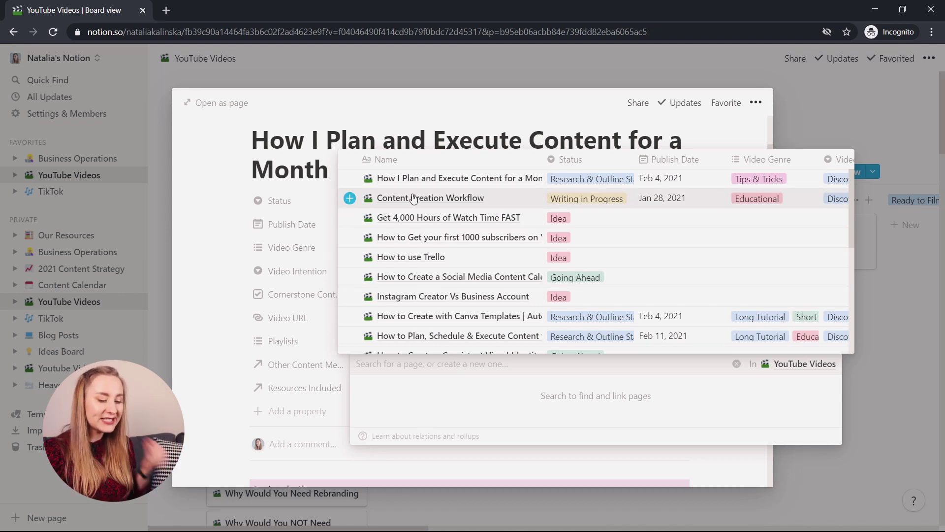
Step: Link Content Creation Workflow as other content and Content Marketing Strategy Workbook as a resource
left_click(431, 198)
left_click(438, 330)
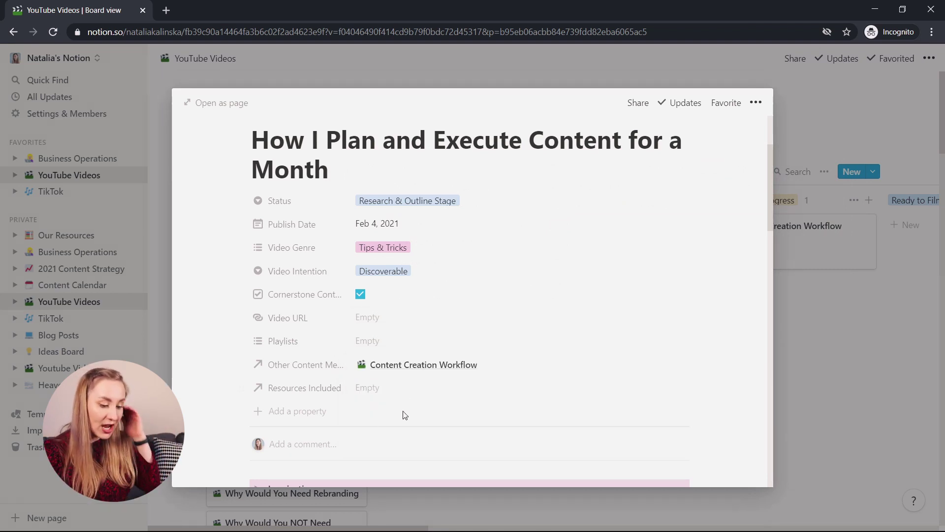
left_click(367, 386)
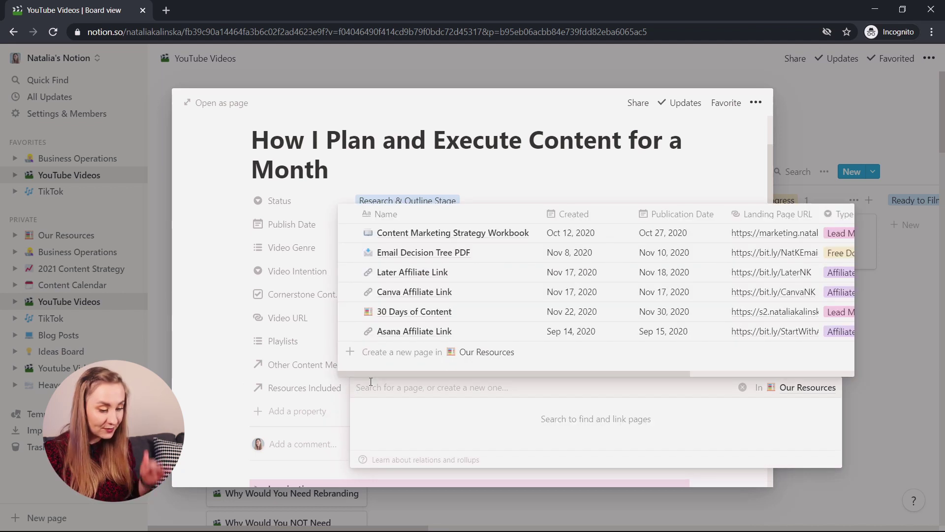
left_click(444, 233)
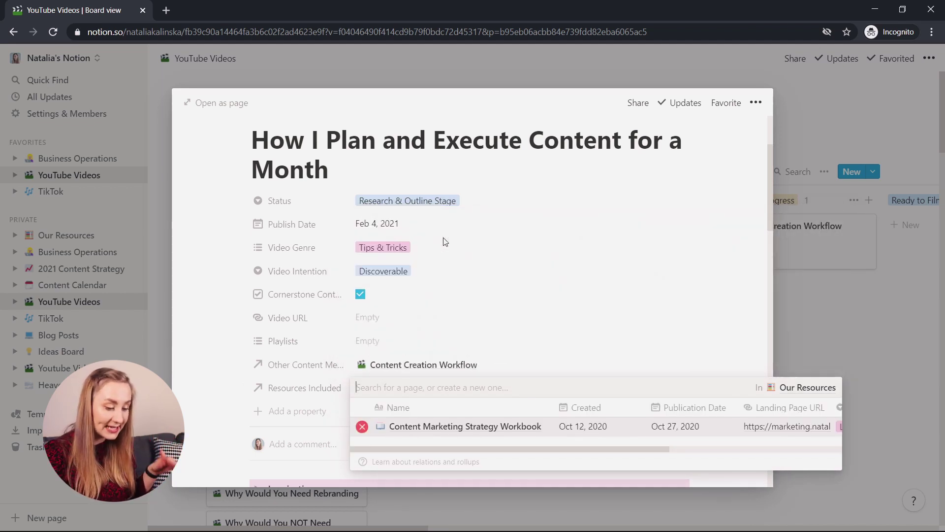
left_click(531, 304)
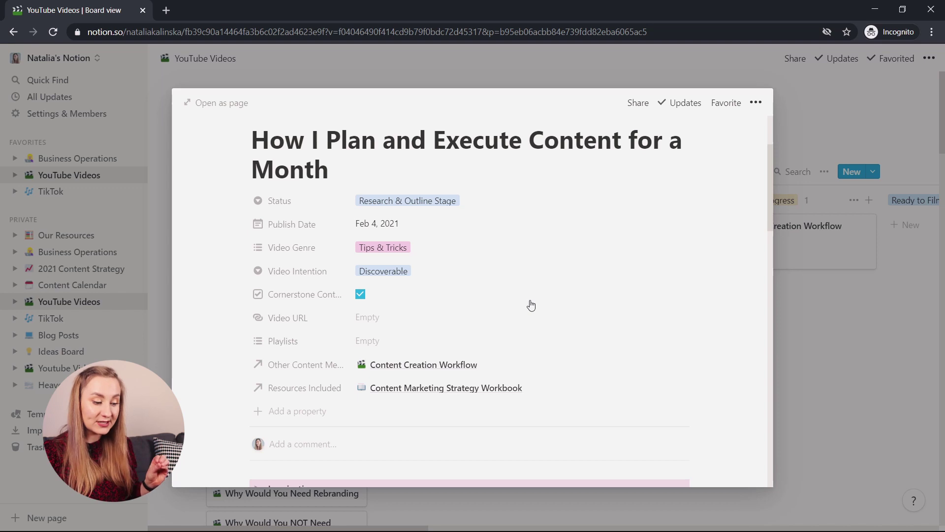
Step: Add Canva Affiliate Link as a second included resource
key("Escape")
left_click(66, 235)
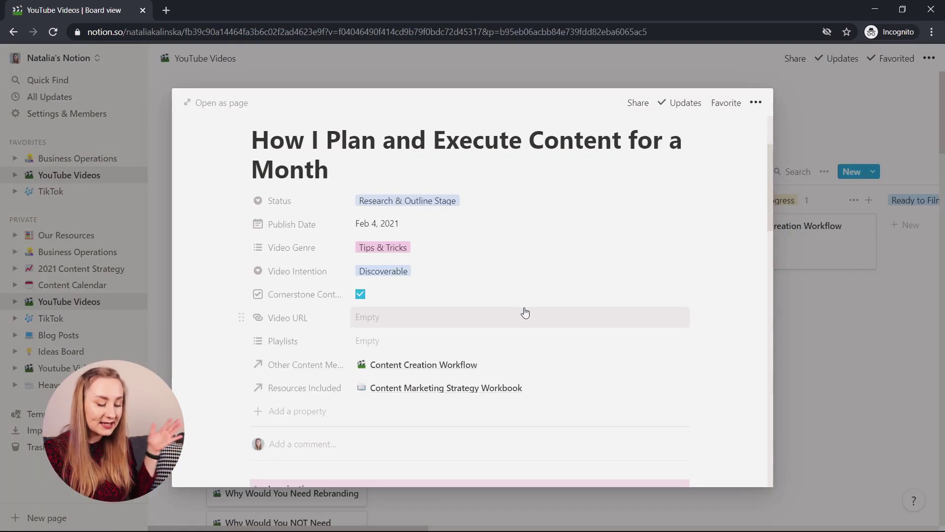
left_click(537, 388)
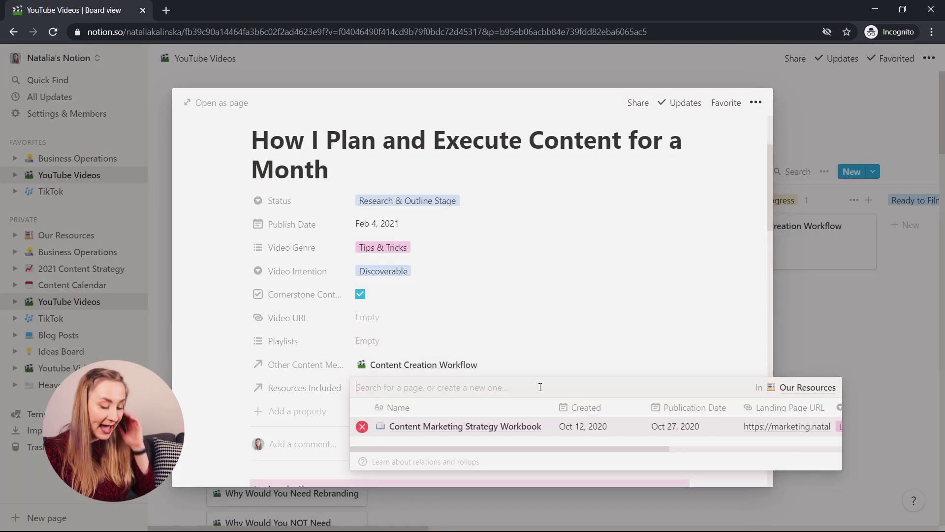
type("ca")
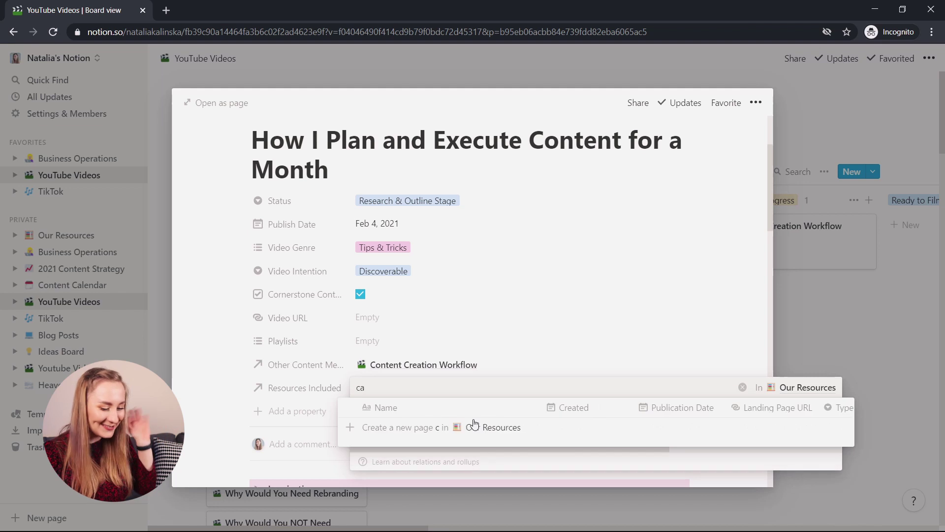
type("n")
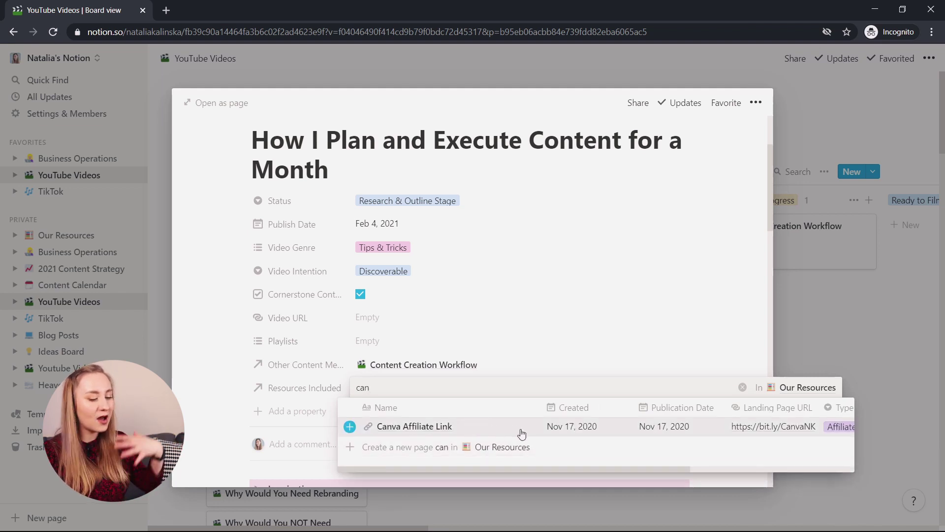
left_click(506, 432)
left_click(527, 324)
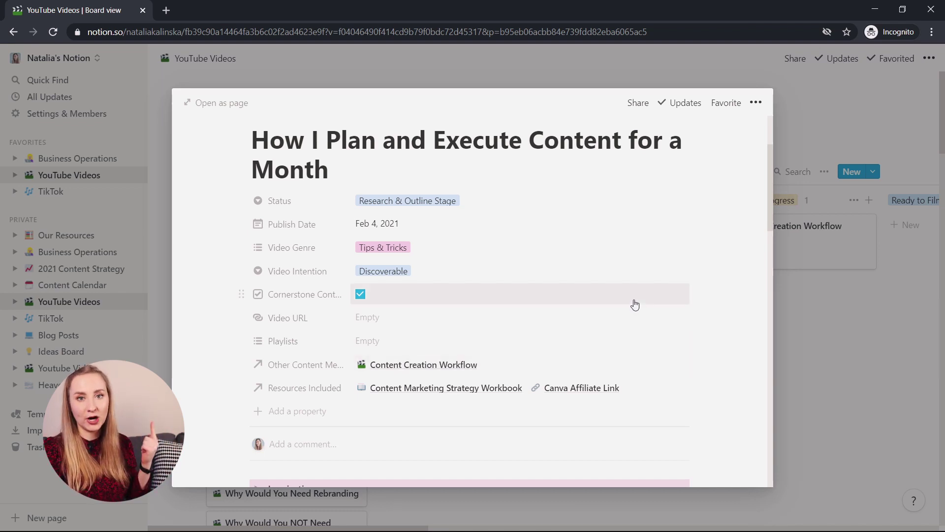
scroll(616, 300, "down", 4)
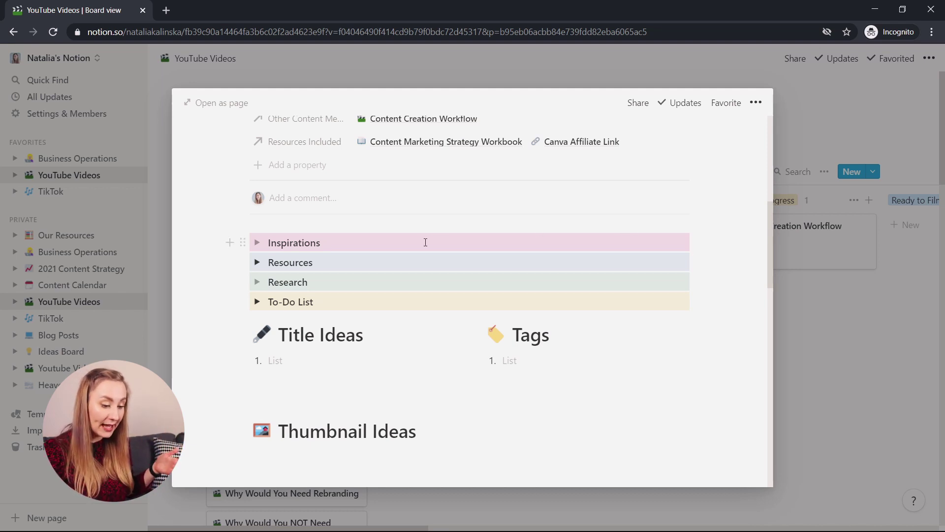
Step: Expand the empty Inspirations toggle in the page outline
key("ctrl+Return")
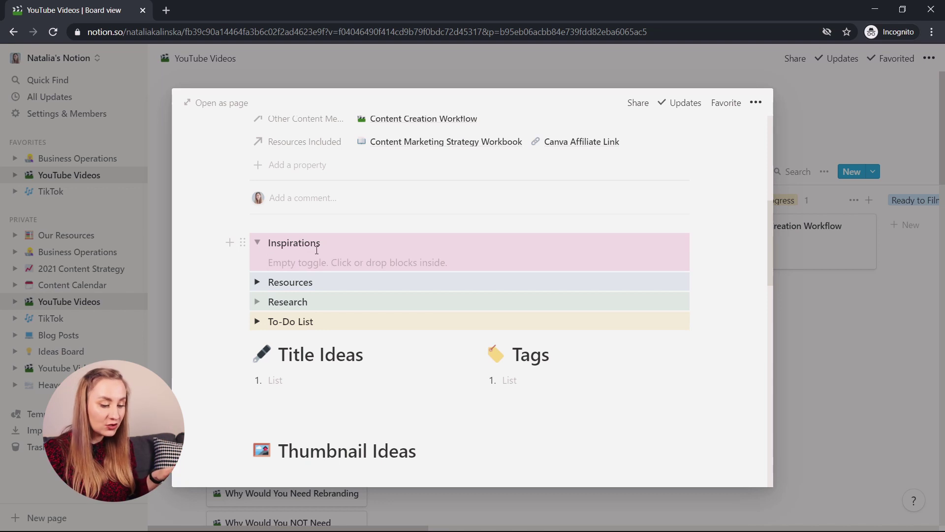
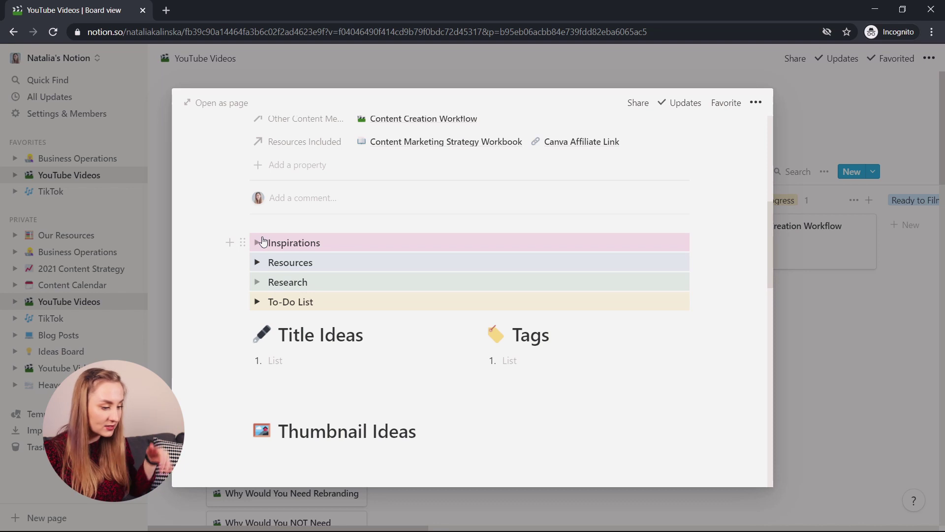
Step: Open and close the Resources toggle, then expand the Research and To-Do List toggles
left_click(257, 262)
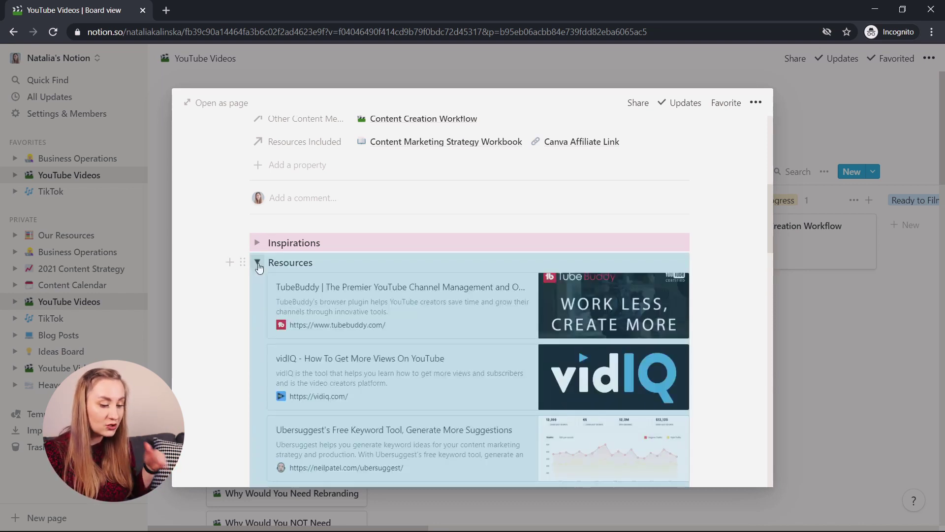
left_click(257, 263)
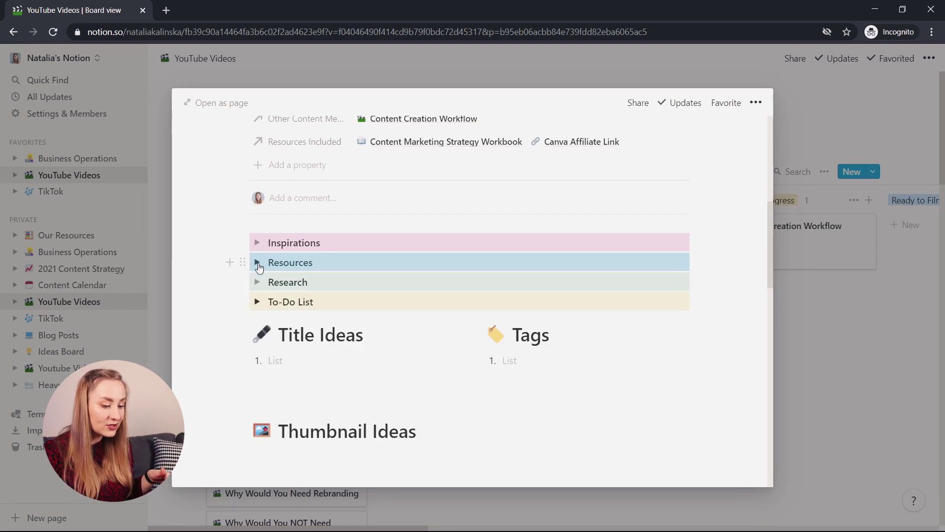
left_click(256, 281)
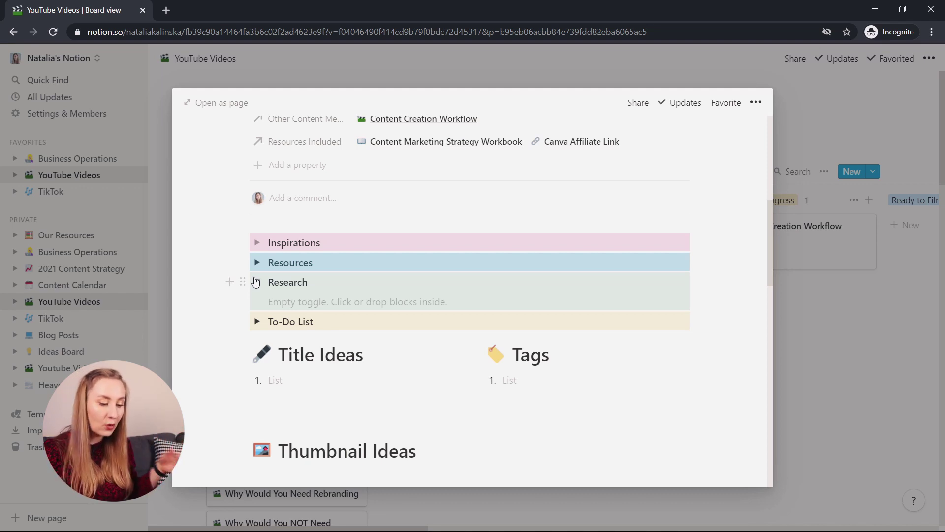
left_click(258, 322)
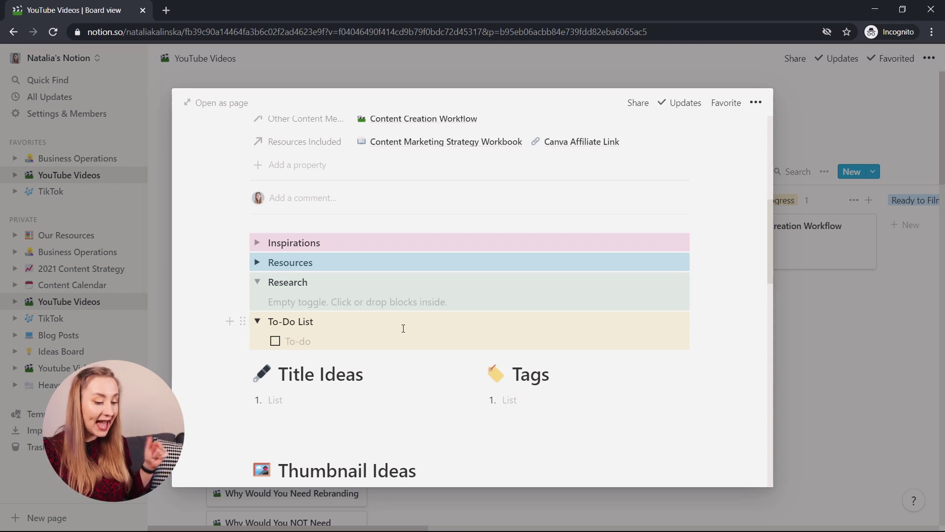
left_click(261, 321)
scroll(416, 280, "down", 3)
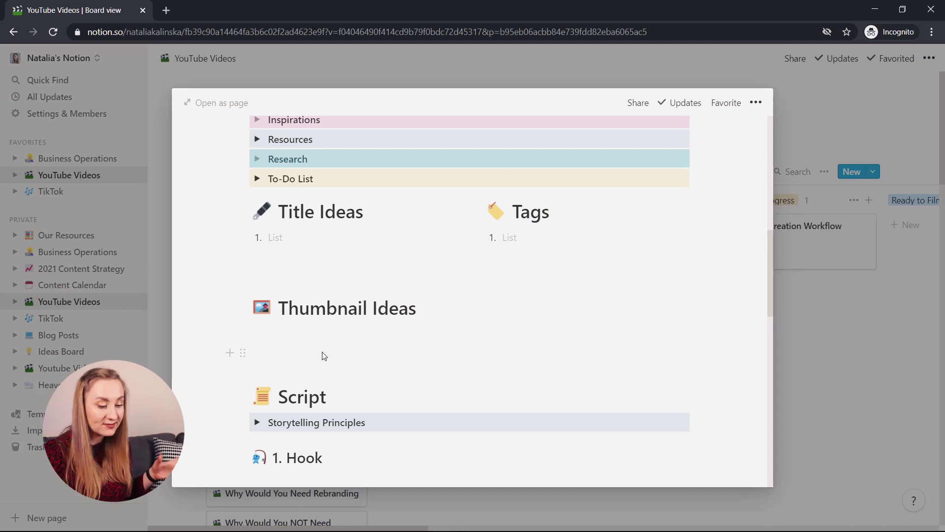
scroll(322, 356, "down", 2)
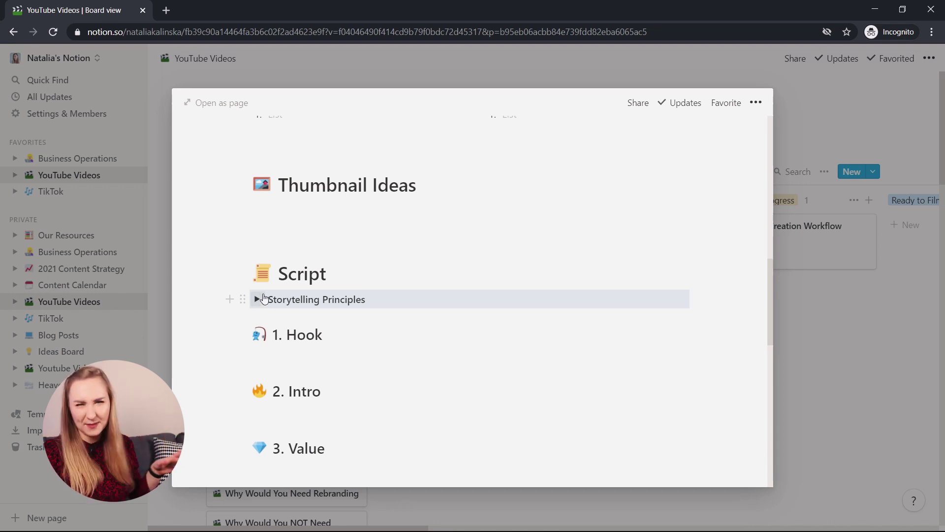
scroll(263, 297, "down", 2)
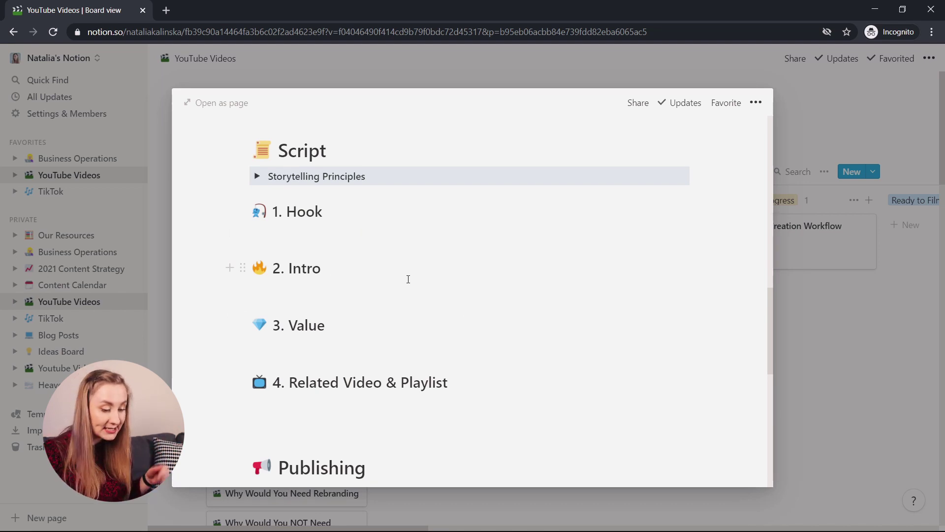
scroll(408, 280, "down", 1)
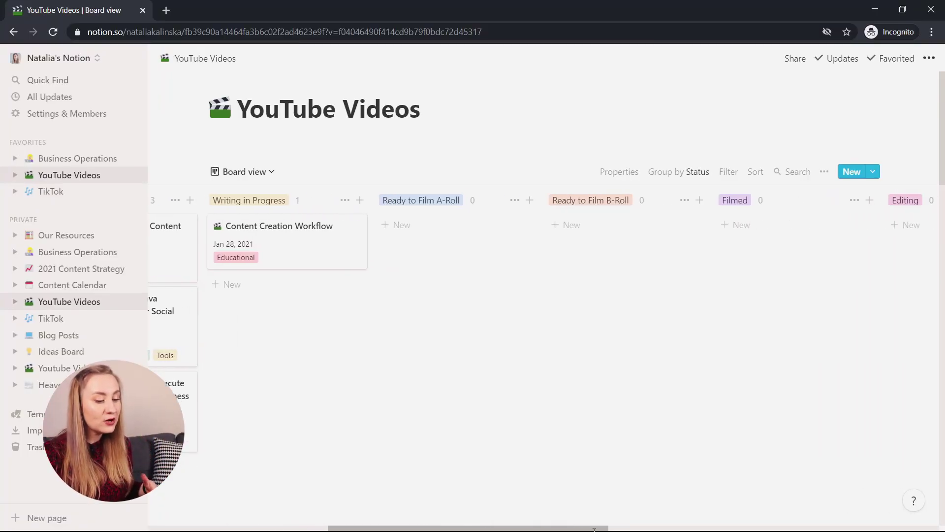
left_click_drag(538, 527, 567, 528)
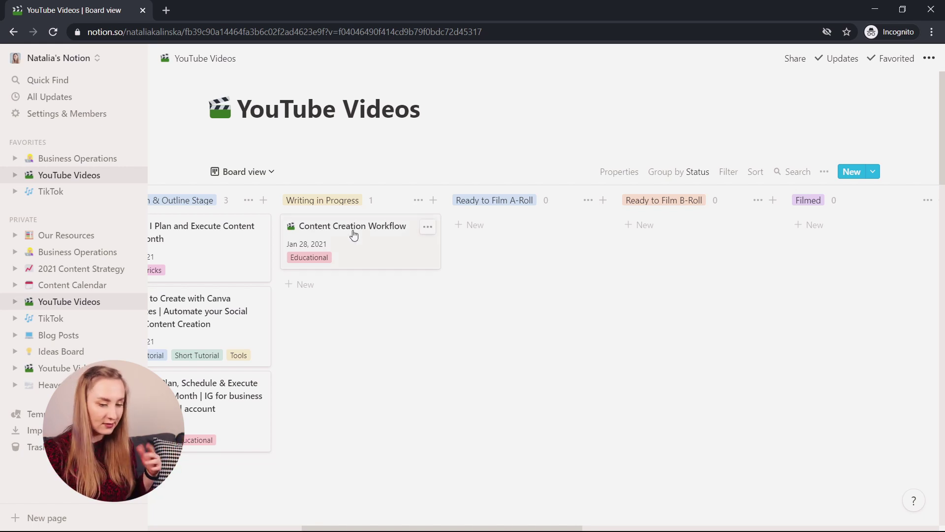
mouse_move(288, 241)
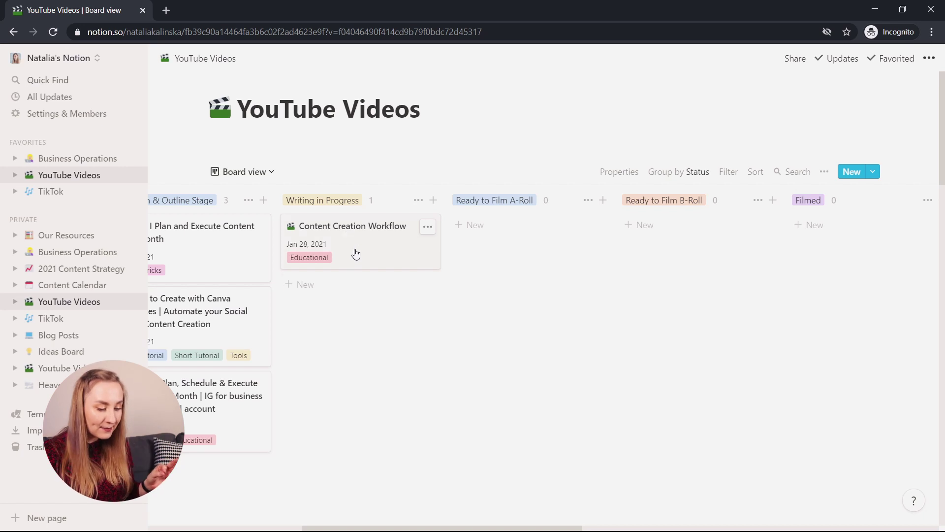
mouse_move(414, 525)
left_mouse_down()
mouse_move(441, 518)
mouse_move(436, 527)
left_mouse_up()
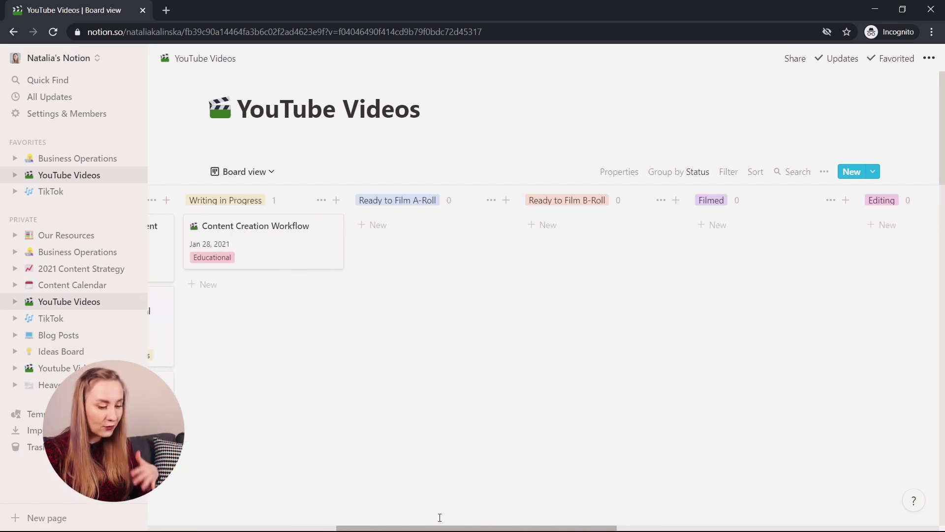
Step: Drag the Content Creation Workflow card through Filmed into the Editing column
mouse_move(259, 240)
left_mouse_down()
mouse_move(419, 237)
mouse_move(577, 278)
mouse_move(591, 237)
mouse_move(716, 237)
left_mouse_up()
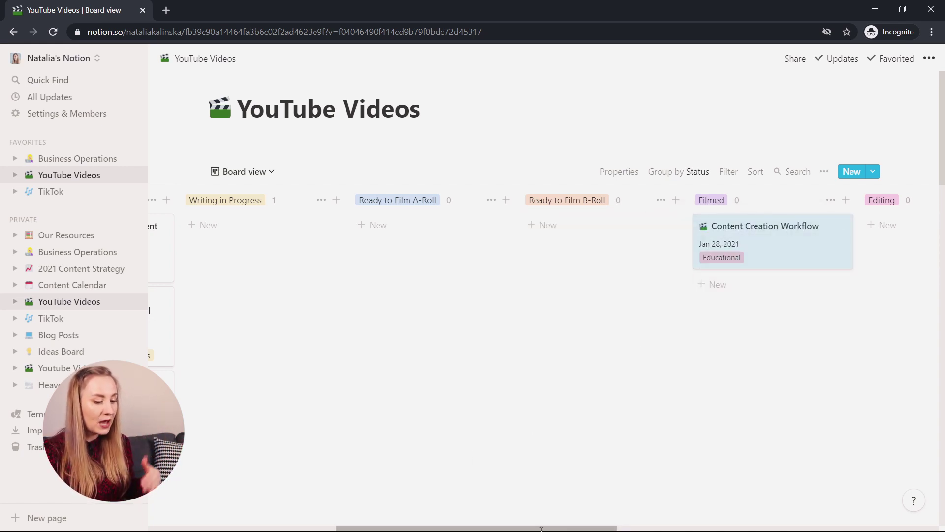
left_click_drag(539, 528, 664, 526)
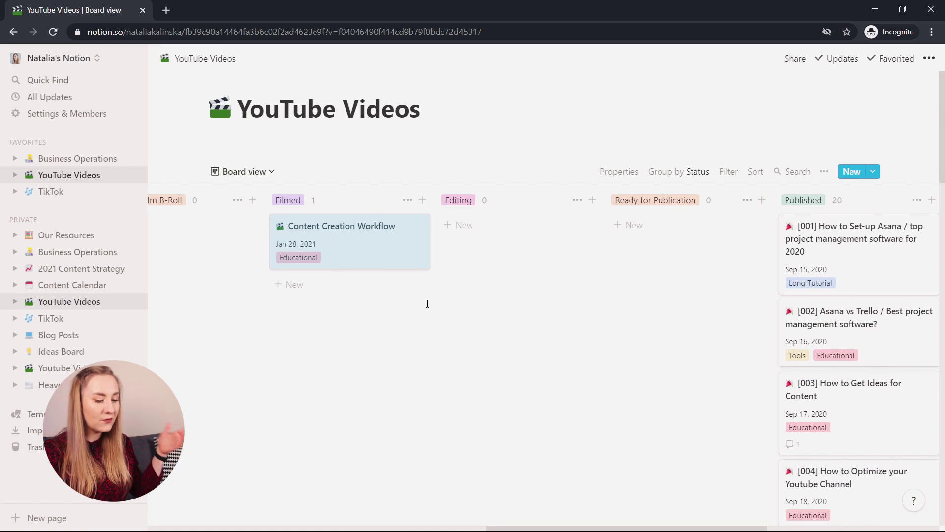
left_click_drag(353, 251, 528, 234)
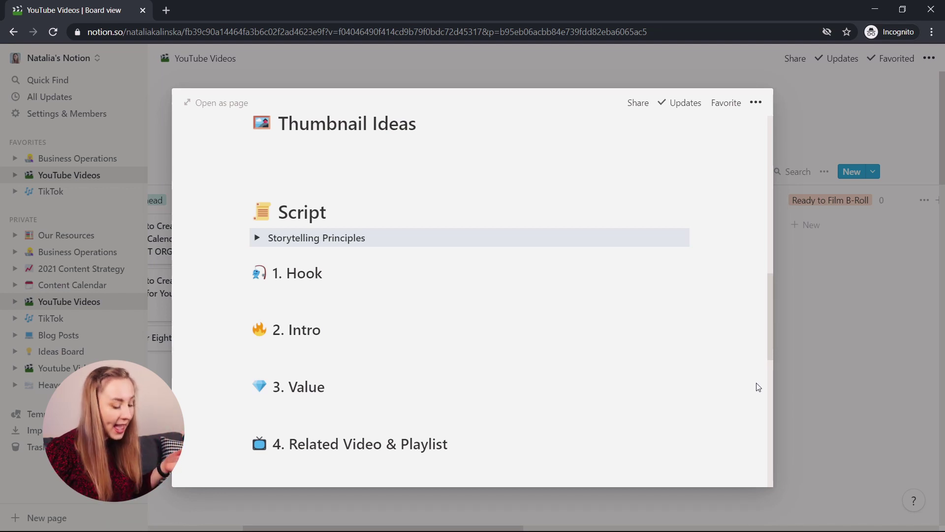
left_click(875, 328)
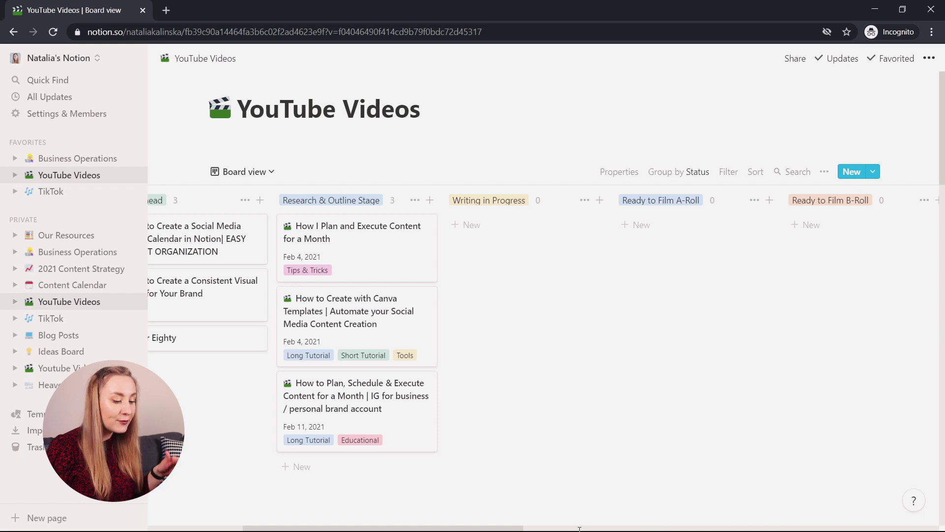
left_click_drag(580, 528, 739, 528)
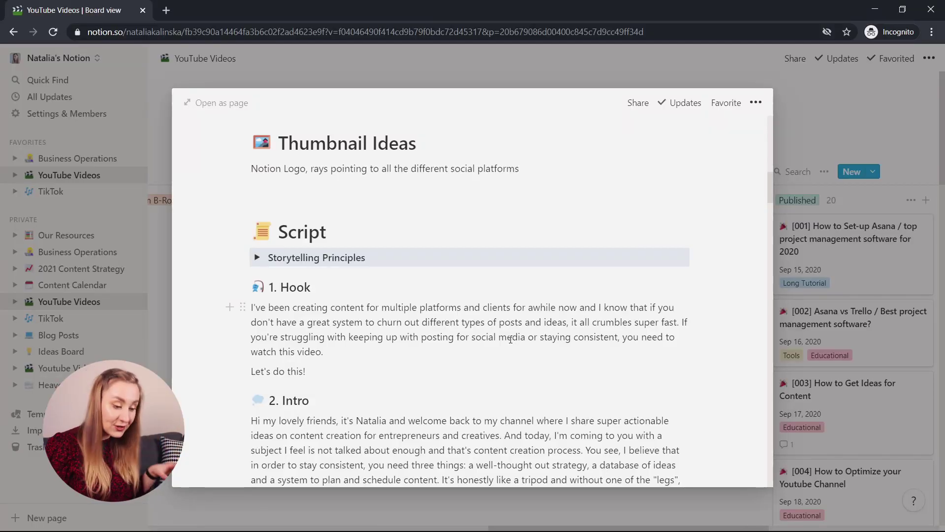
scroll(511, 340, "down", 5)
scroll(510, 339, "down", 5)
scroll(510, 339, "down", 4)
scroll(510, 339, "up", 4)
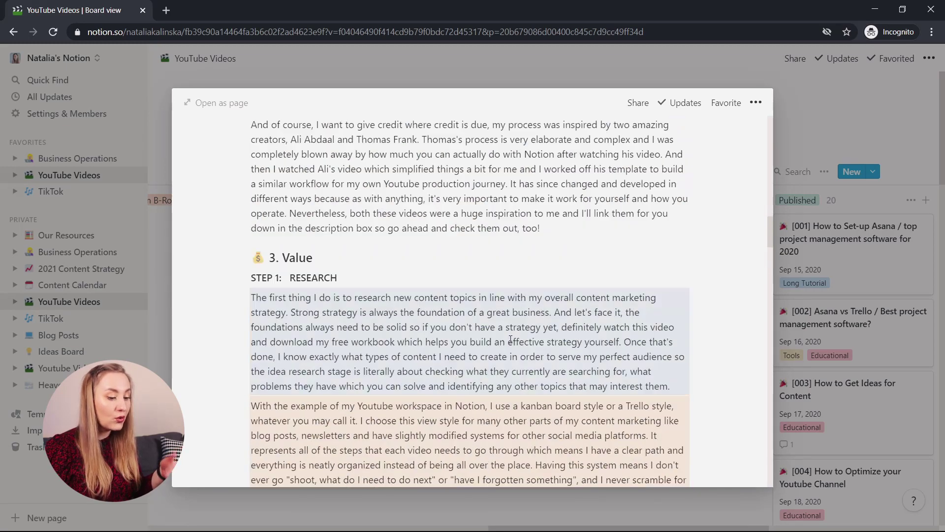
scroll(510, 339, "up", 5)
scroll(510, 339, "up", 5)
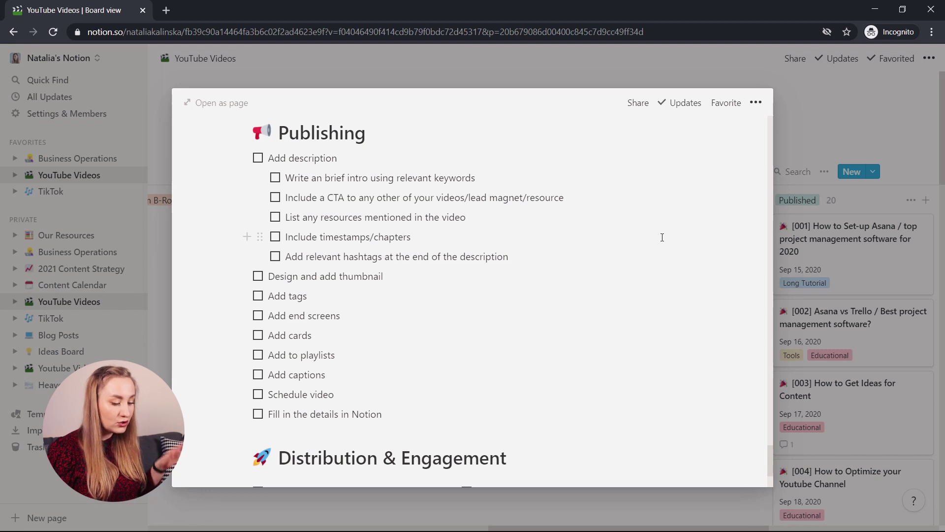
scroll(443, 258, "down", 1)
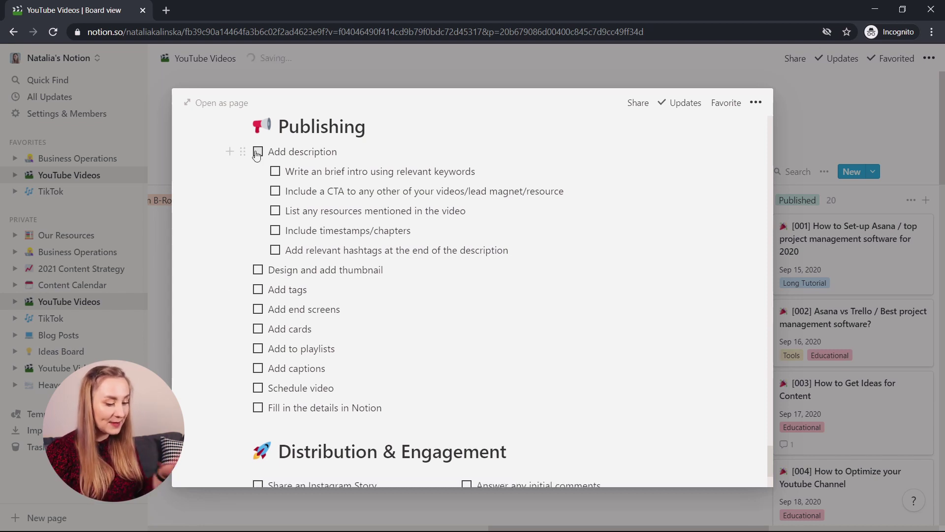
Step: Tick the description subtasks, hashtags, thumbnail, tags and Schedule video tasks, then close the card
left_click(275, 171)
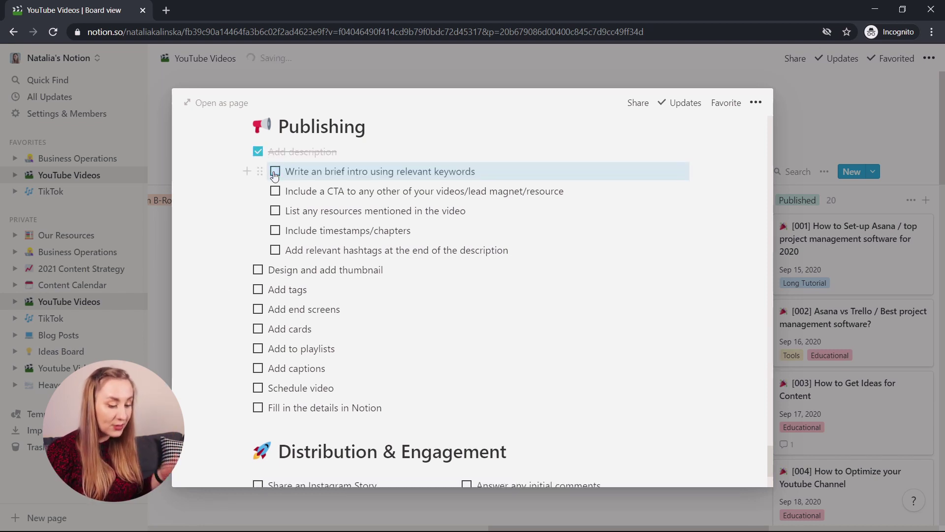
left_click(275, 251)
left_click(257, 270)
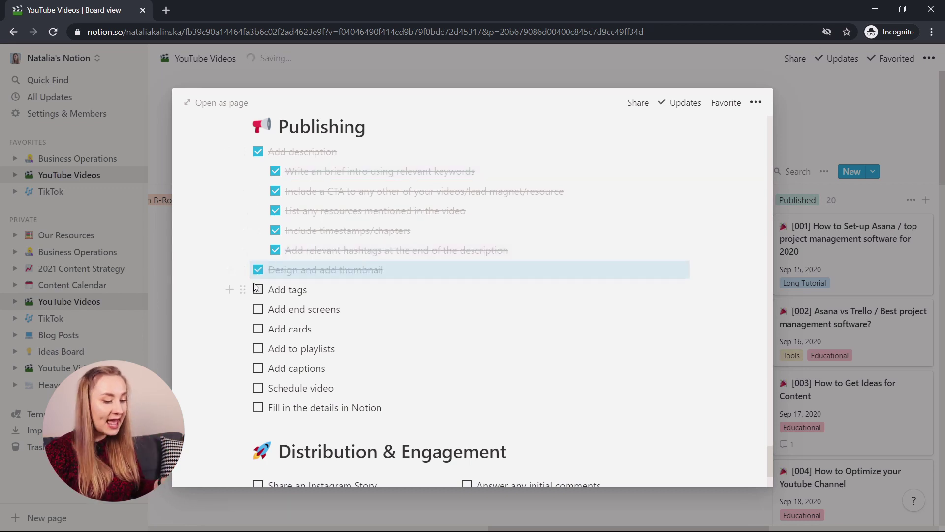
left_click(258, 288)
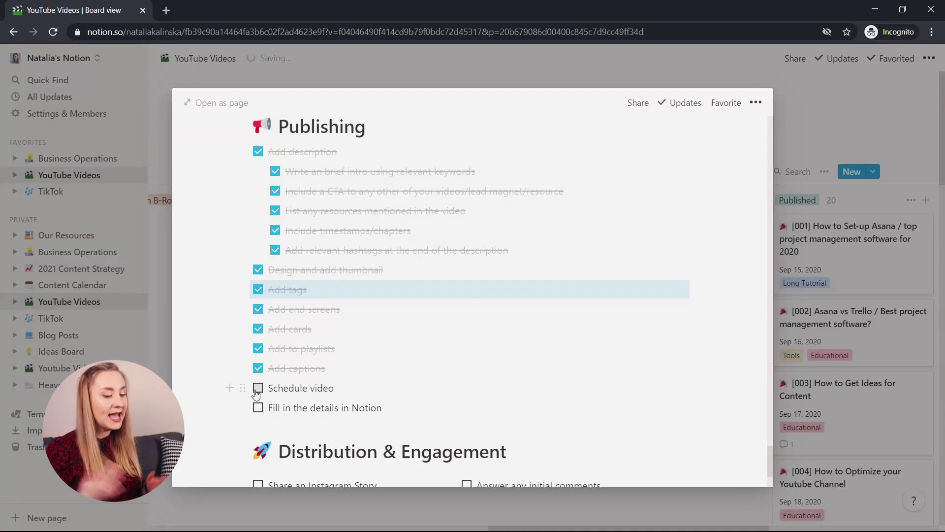
left_click(258, 387)
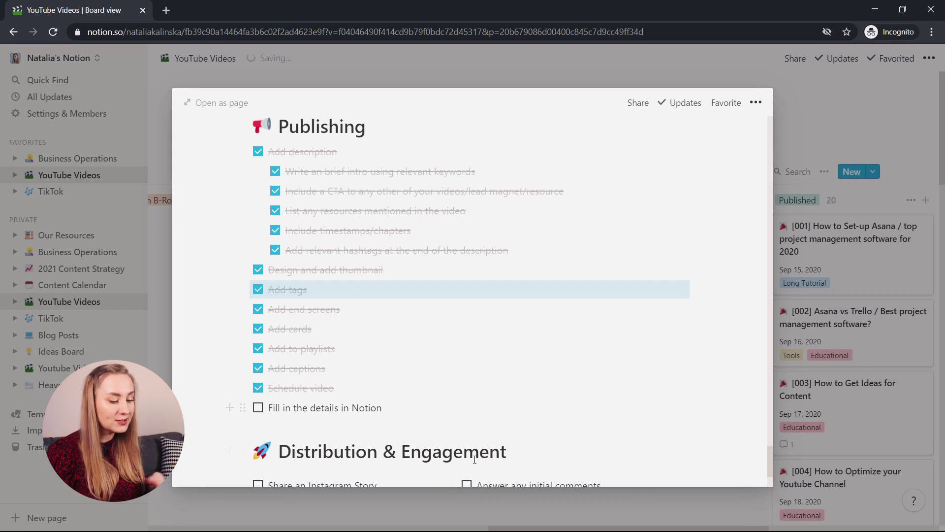
left_click(772, 480)
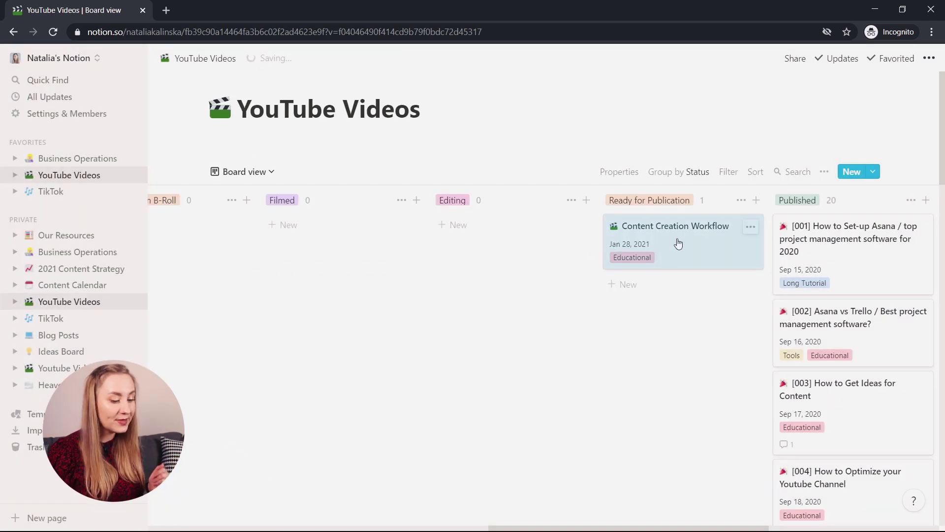
Step: Drag the Content Creation Workflow card from Ready for Publication into Published
left_click_drag(675, 236, 805, 224)
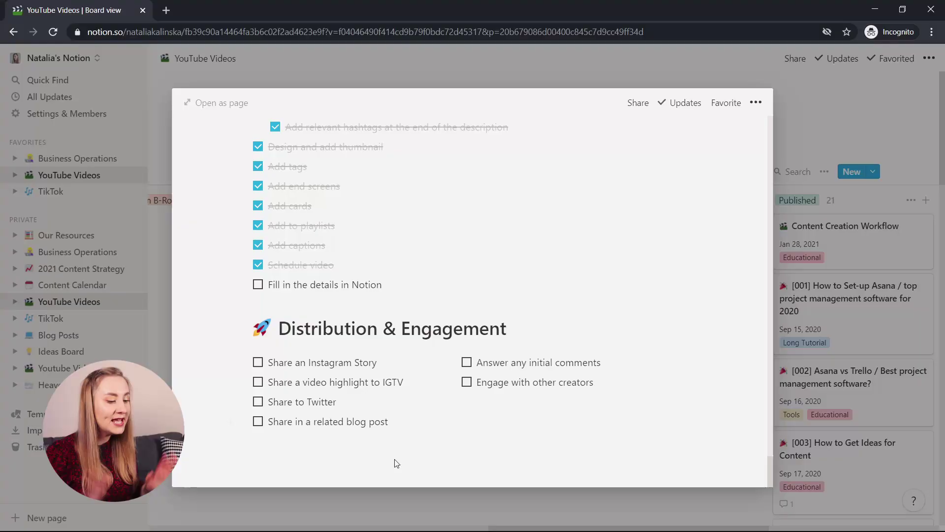
Step: Tick the IGTV highlight, Share to Twitter and related blog post distribution tasks
left_click(258, 381)
left_click(257, 402)
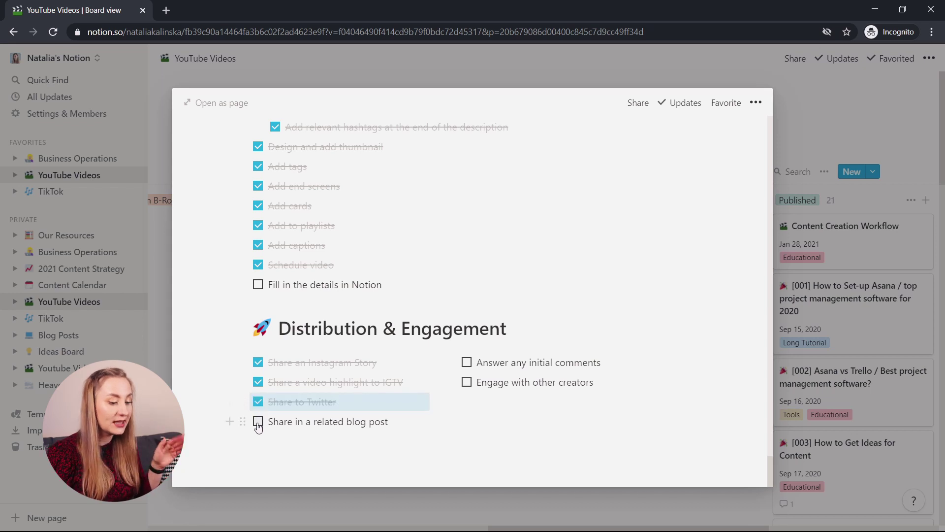
left_click(258, 422)
left_click(325, 443)
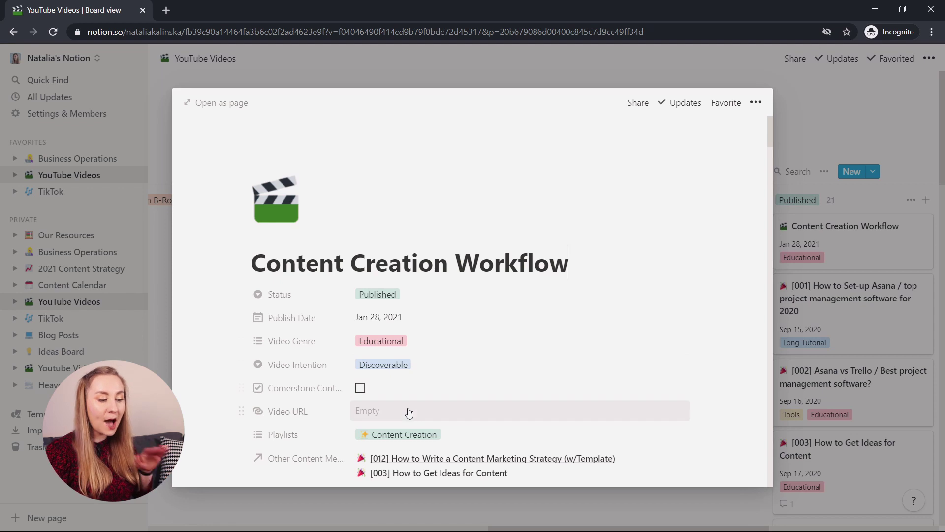
Step: Enter the YouTube link as the Video URL, close the card, and go to Content Calendar
left_click(431, 419)
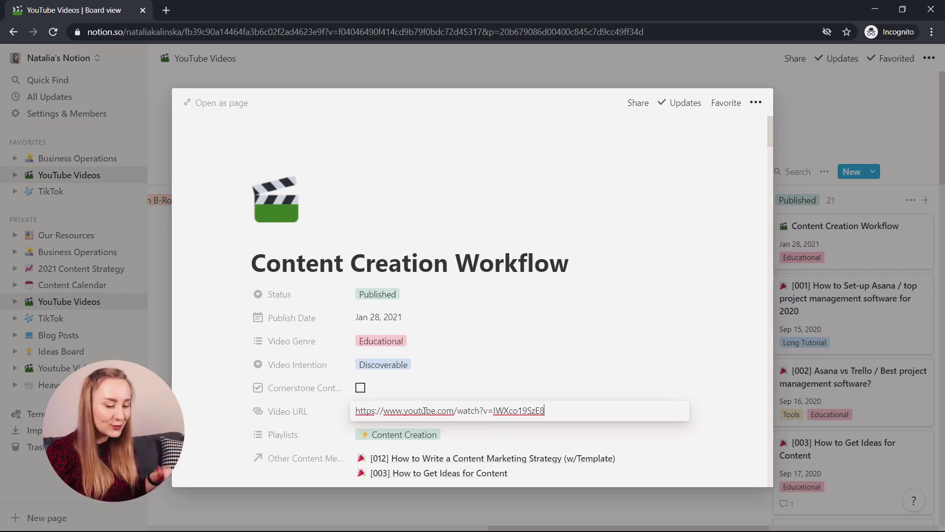
key("Return")
left_click_drag(770, 140, 772, 517)
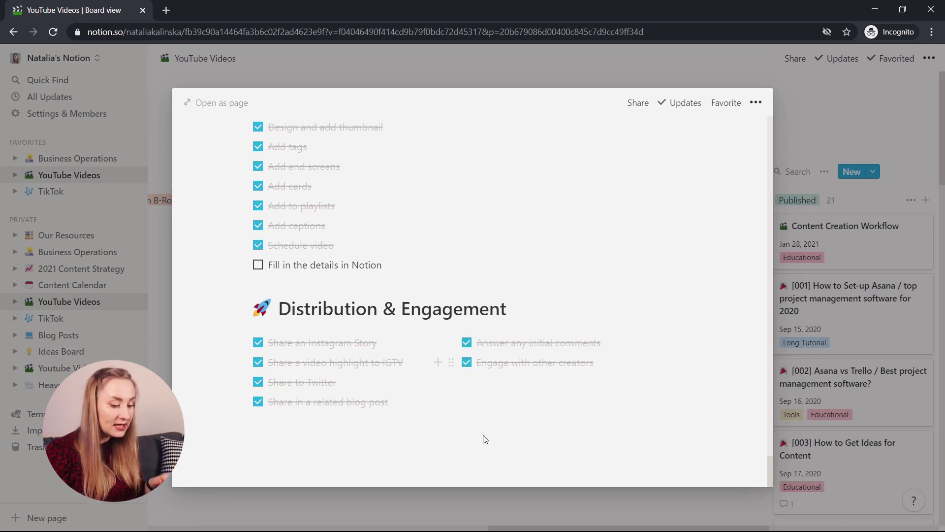
left_click(465, 509)
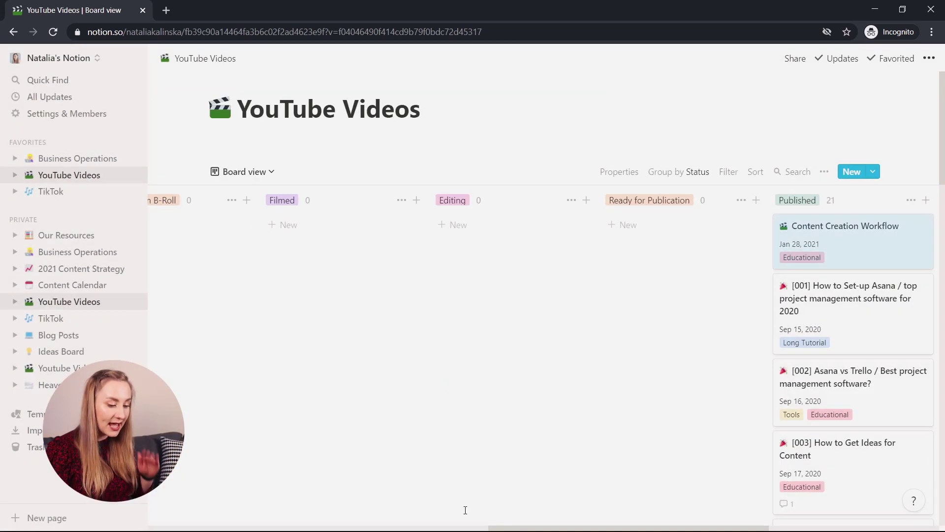
left_click(72, 284)
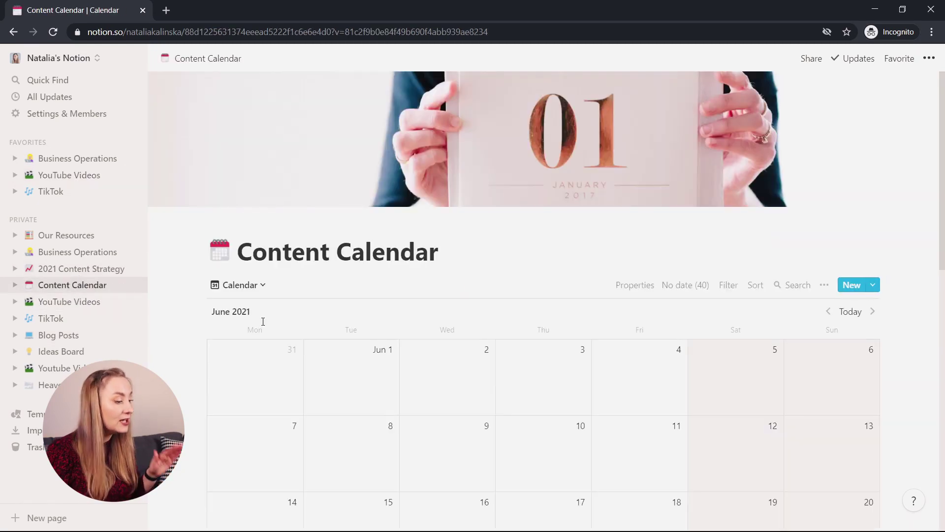